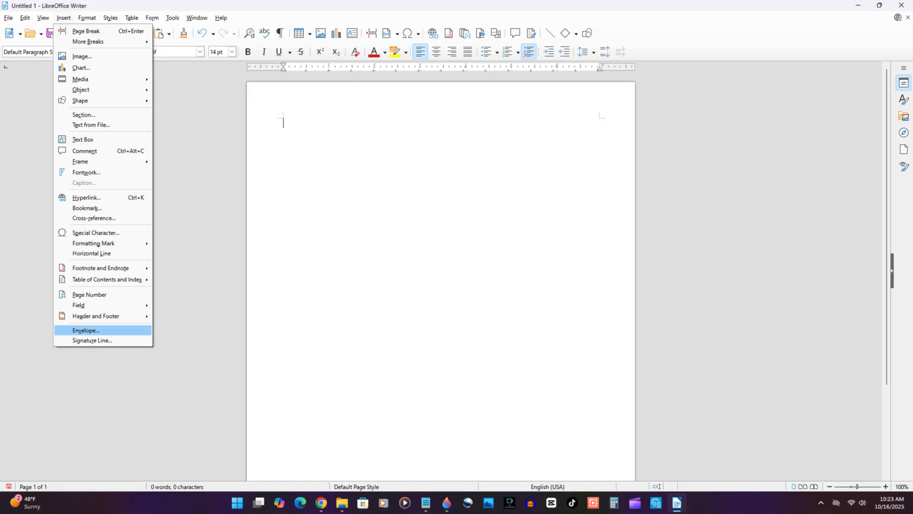
# Insert an envelope into the document, with the addressee's and the sender's names and addresses filled in.
pyautogui.press('Return')
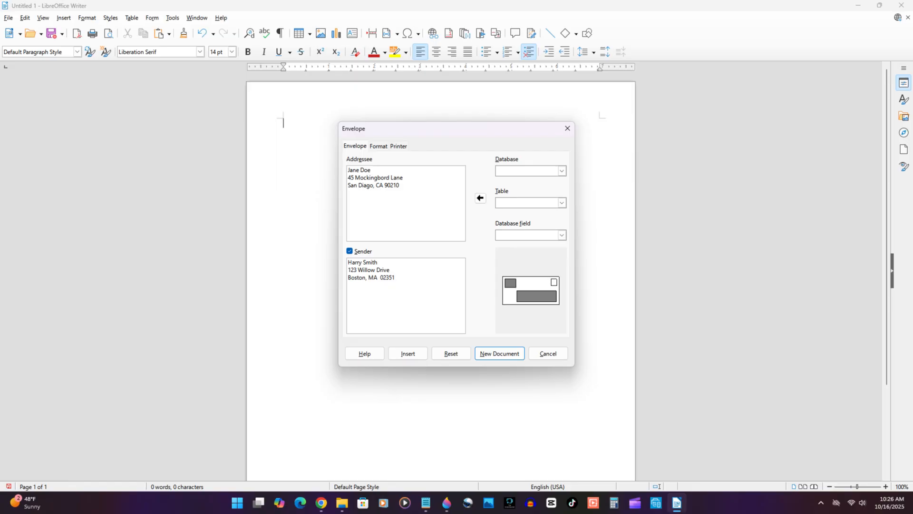
pyautogui.hotkey('alt', 'i')
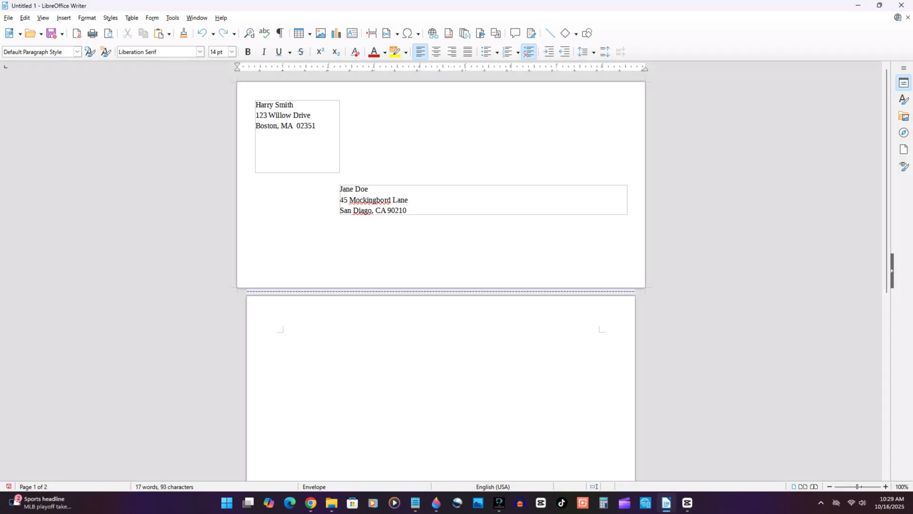
# Spell-check the addressee block, accepting the first suggestion for the misspelled street name and city name, and finish the check.
pyautogui.rightClick(352, 203)
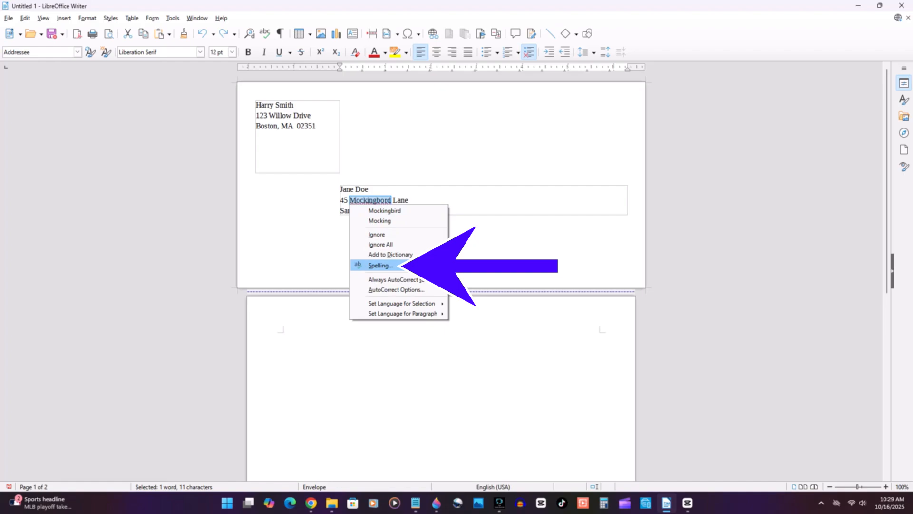
pyautogui.click(380, 266)
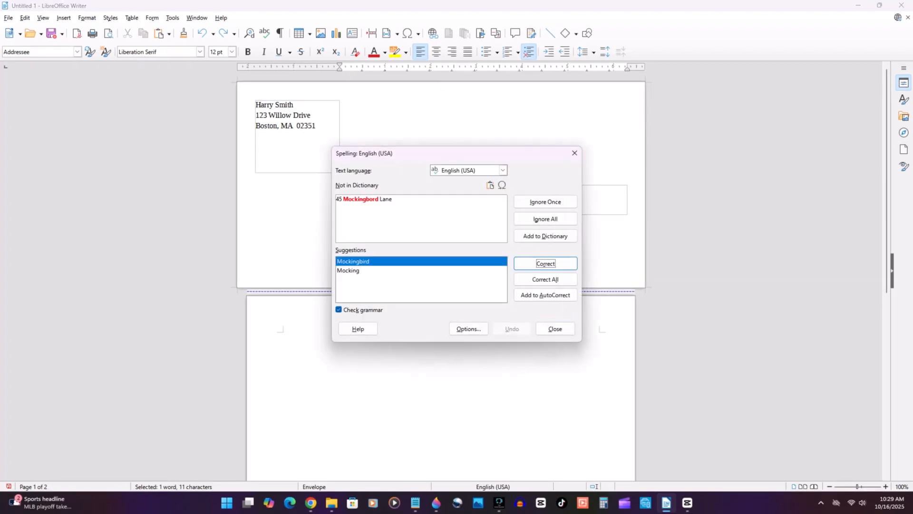
pyautogui.click(353, 261)
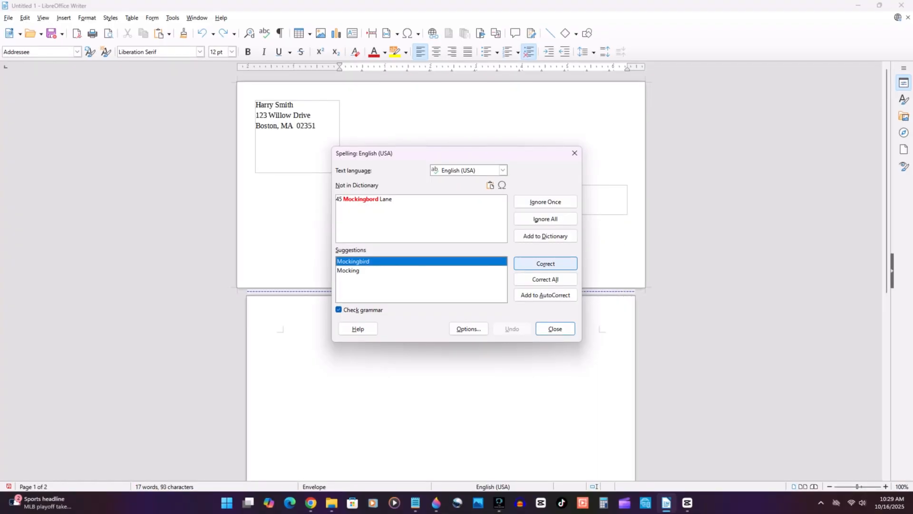
pyautogui.press('Return')
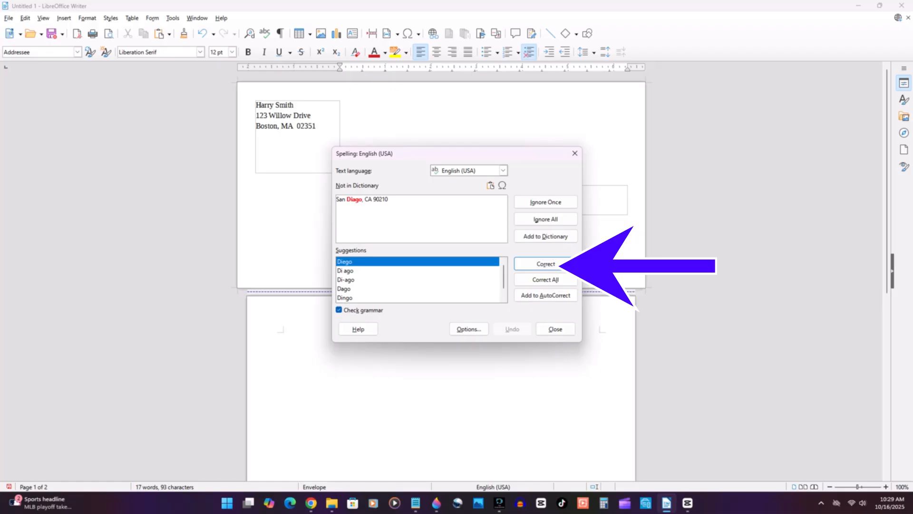
pyautogui.press('Return')
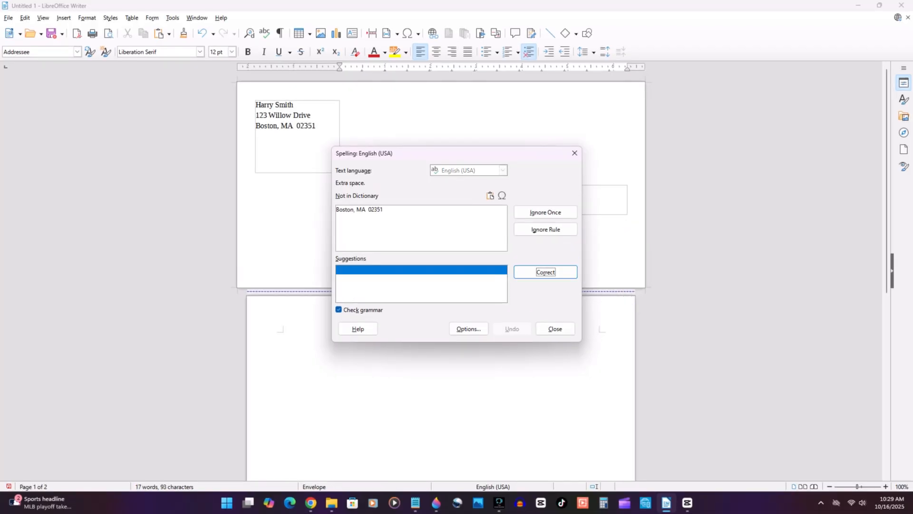
pyautogui.press('Return')
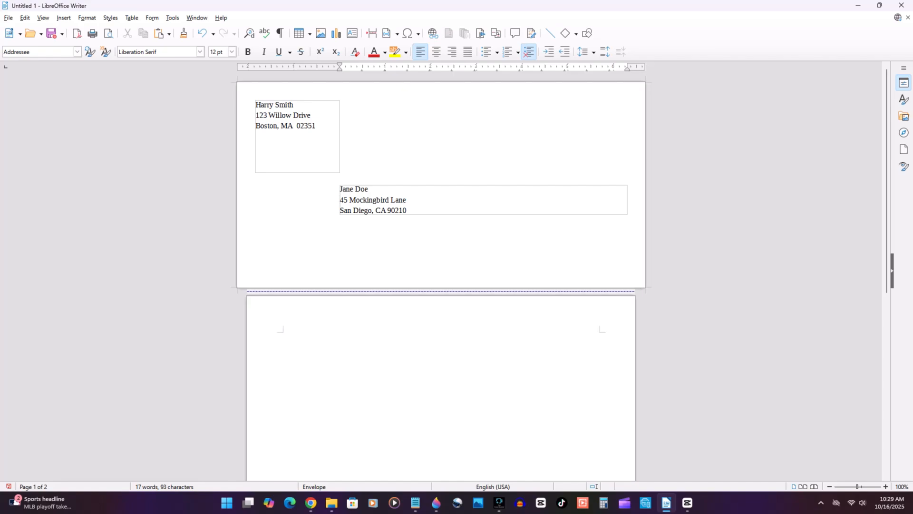
# Format the whole addressee block in Noto Sans, bold, 16 pt, and deselect it.
pyautogui.moveTo(408, 211); pyautogui.dragTo(340, 190)
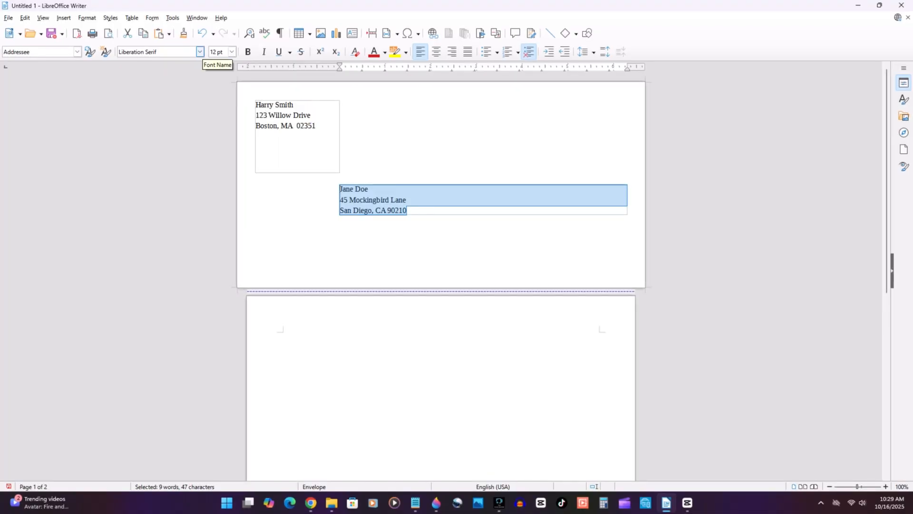
pyautogui.click(200, 52)
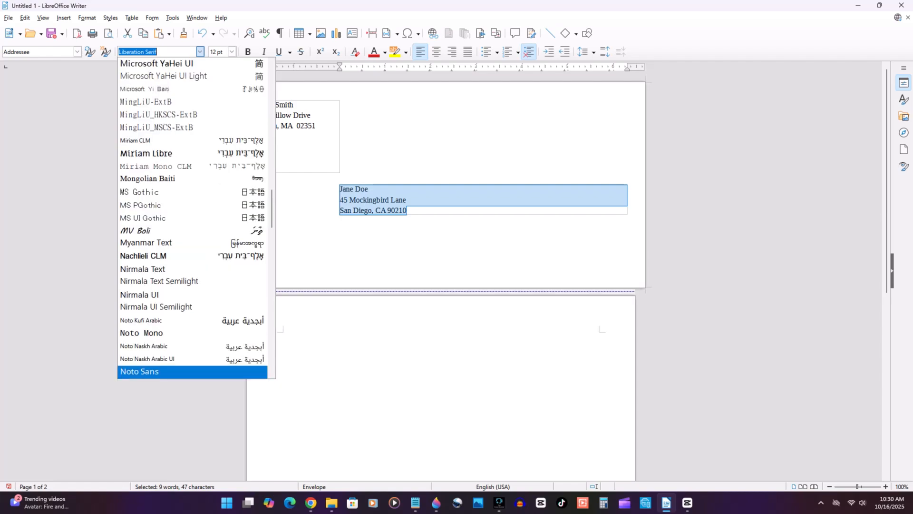
pyautogui.click(143, 371)
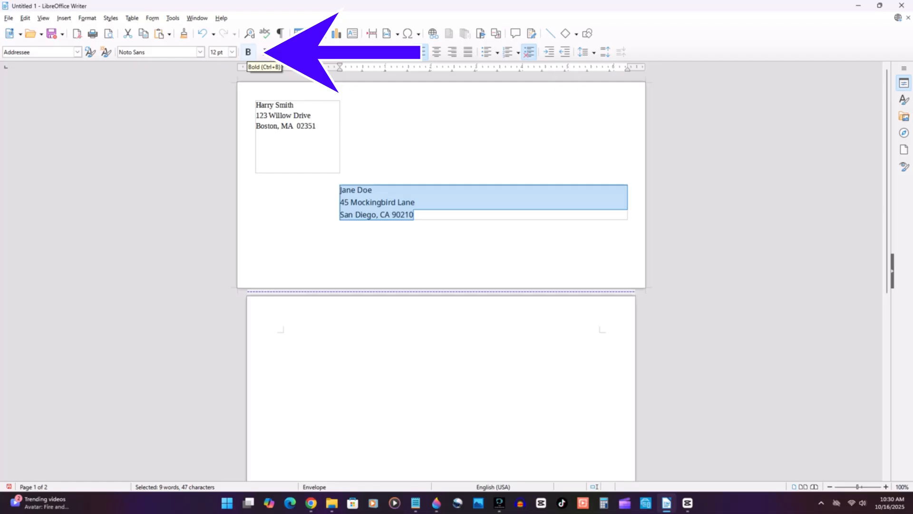
pyautogui.click(248, 51)
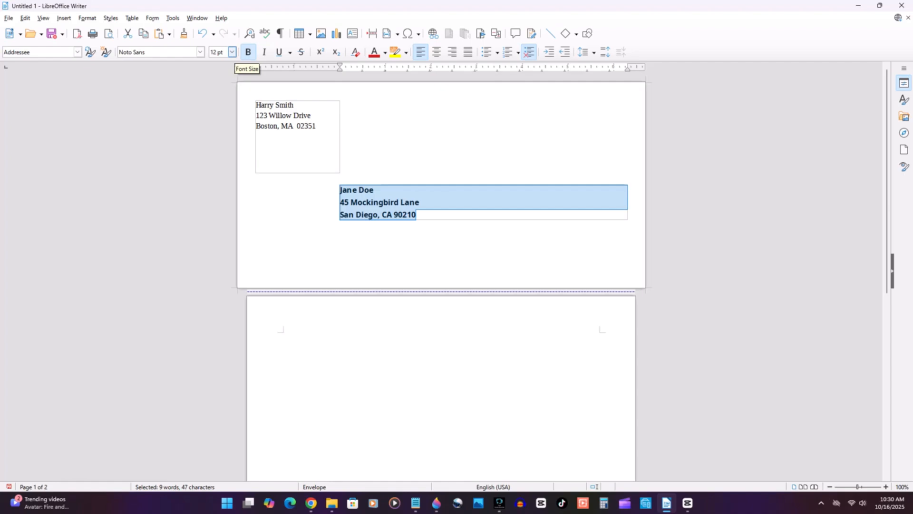
pyautogui.click(232, 52)
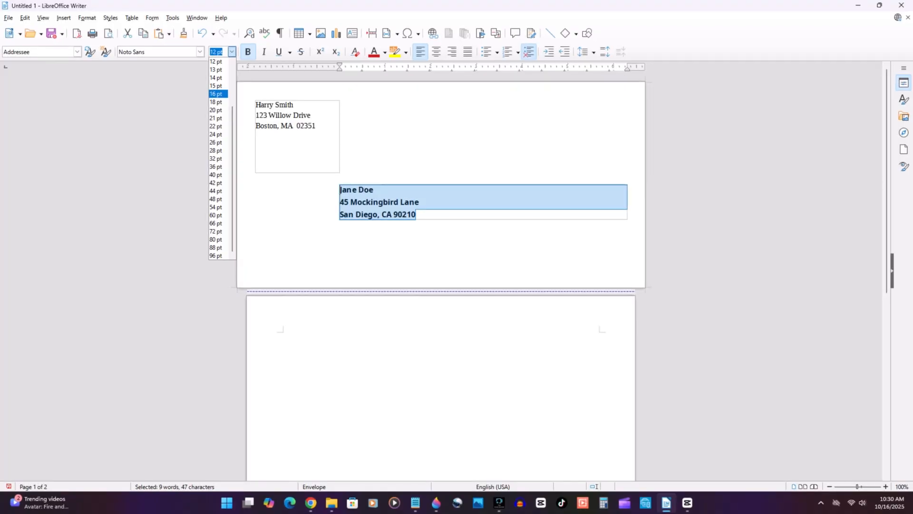
pyautogui.press('Return')
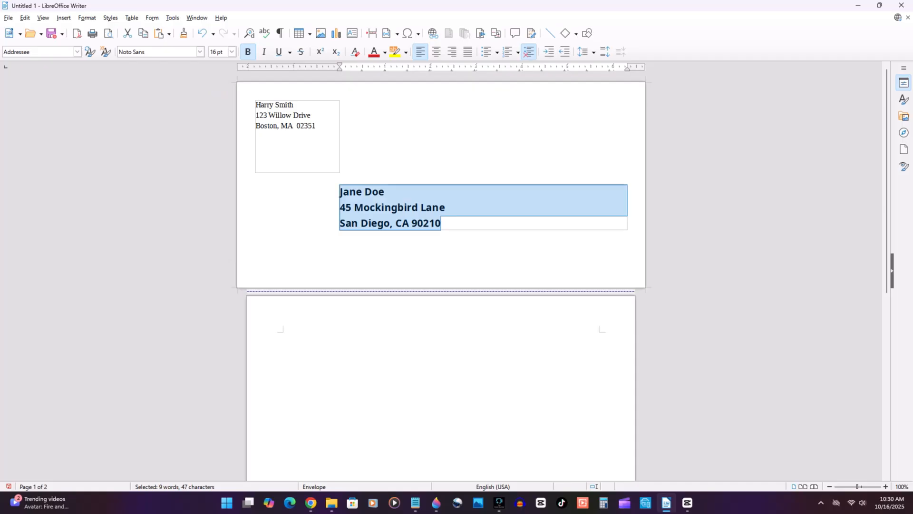
pyautogui.click(238, 87)
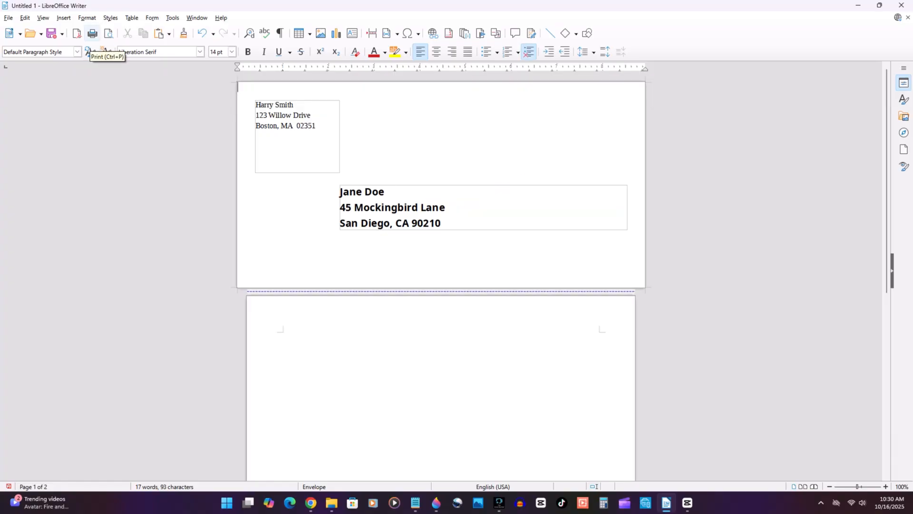
# Start printing the envelope document.
pyautogui.click(93, 33)
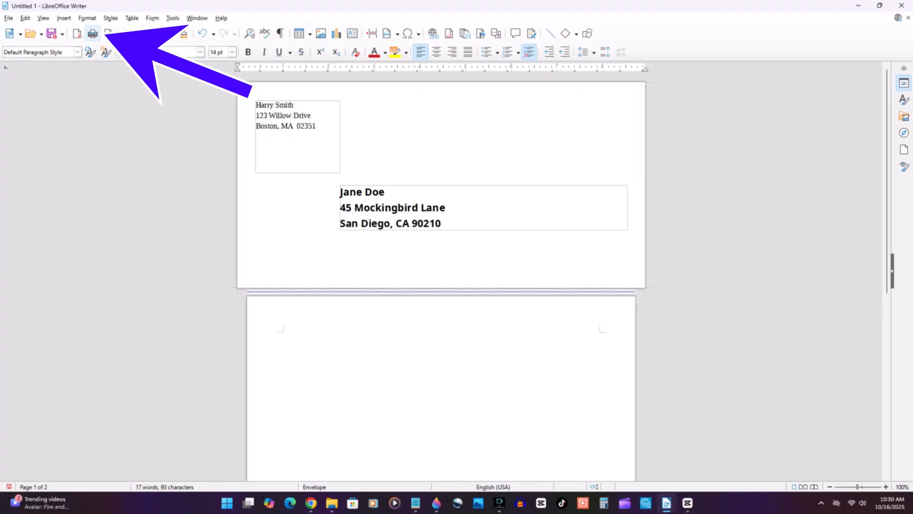
pyautogui.click(92, 33)
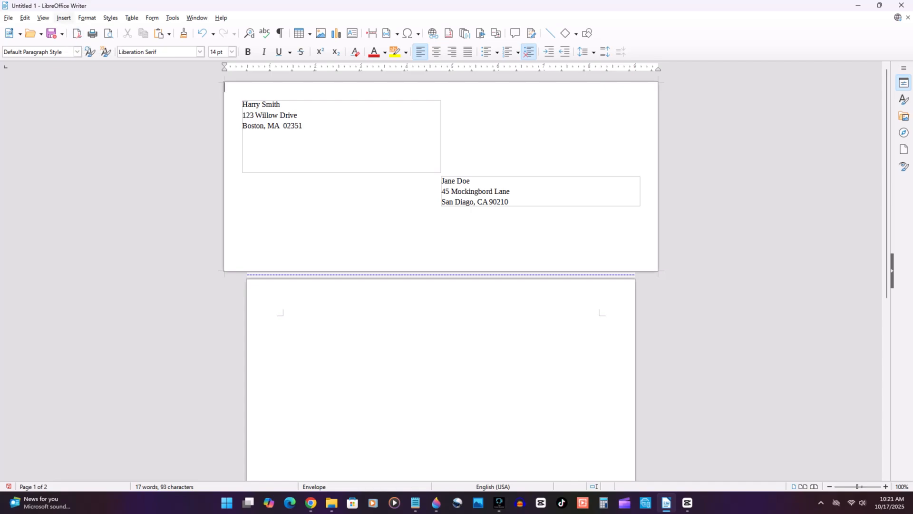
# In the envelope's printer settings, try the available orientations through to Vertical Right and choose Print from bottom.
pyautogui.click(63, 17)
pyautogui.moveTo(81, 304)
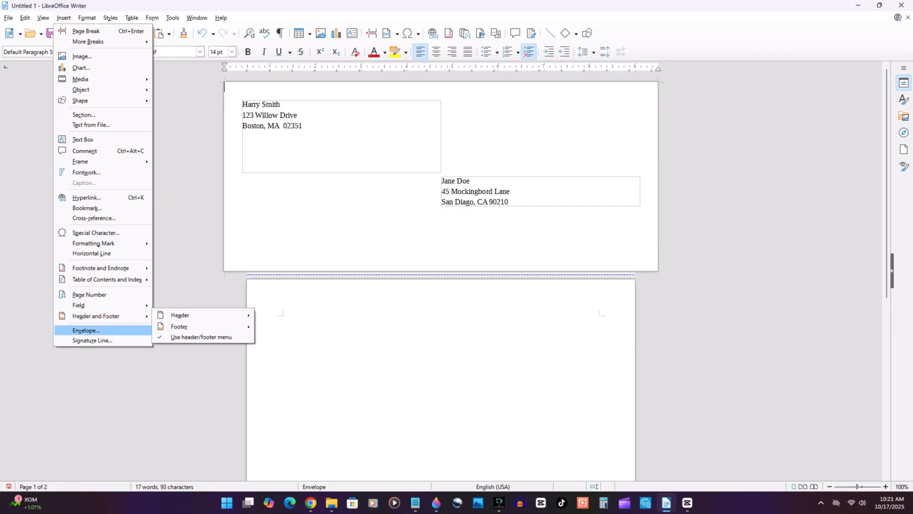
pyautogui.click(86, 330)
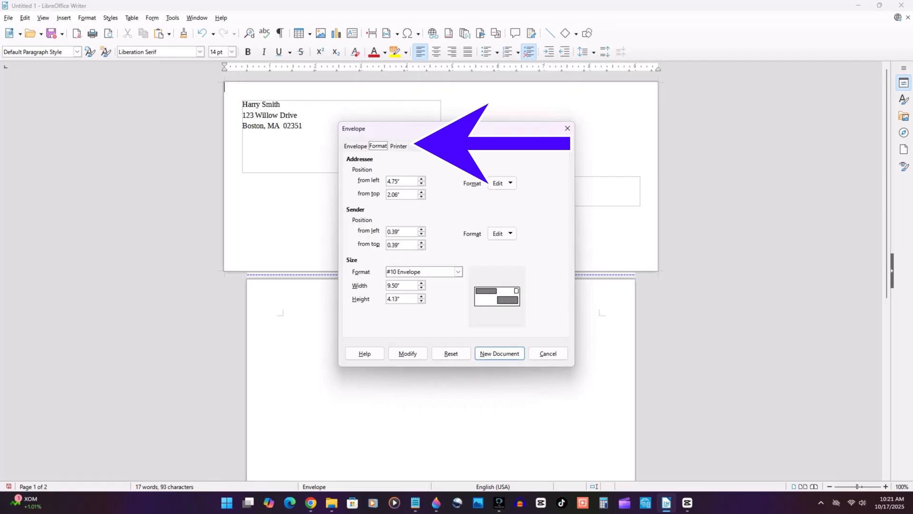
pyautogui.click(399, 146)
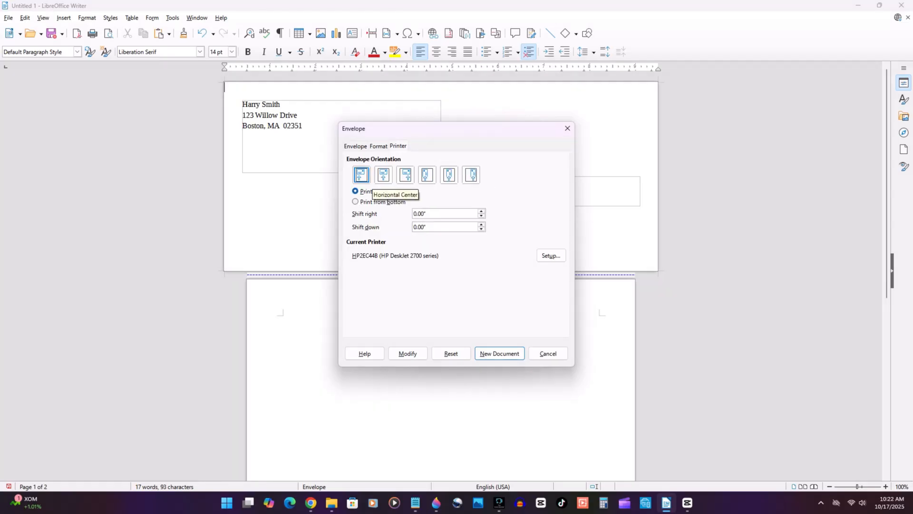
pyautogui.click(384, 174)
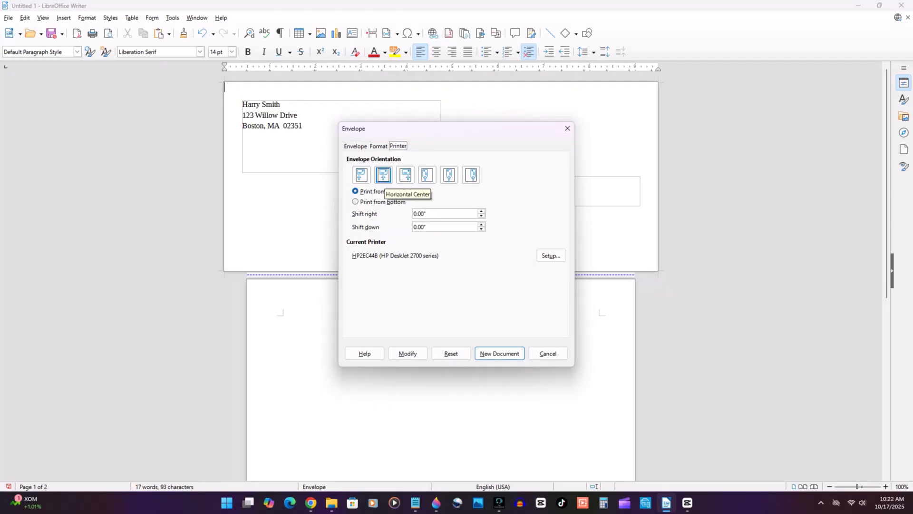
pyautogui.click(405, 179)
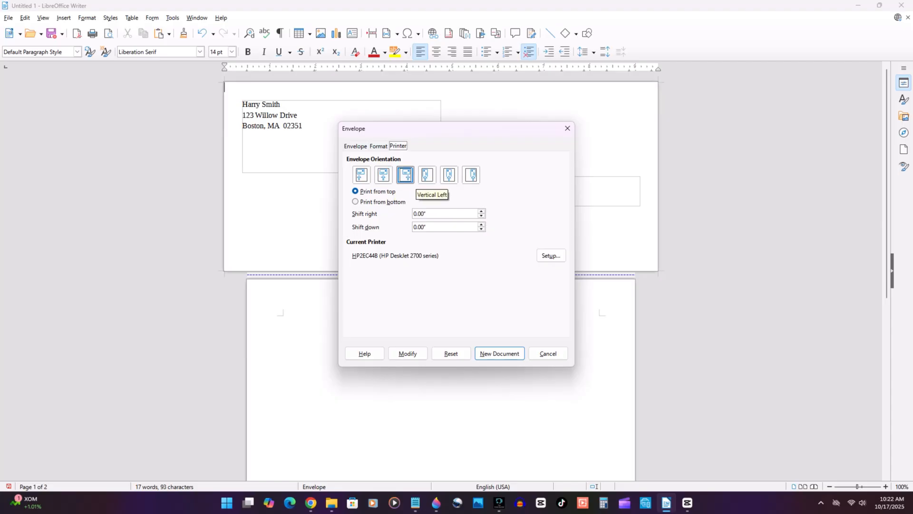
pyautogui.click(425, 178)
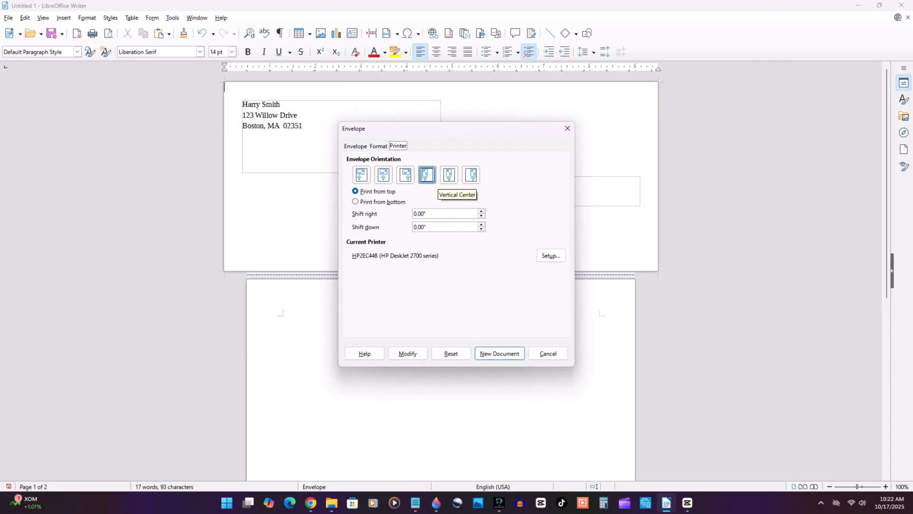
pyautogui.click(448, 179)
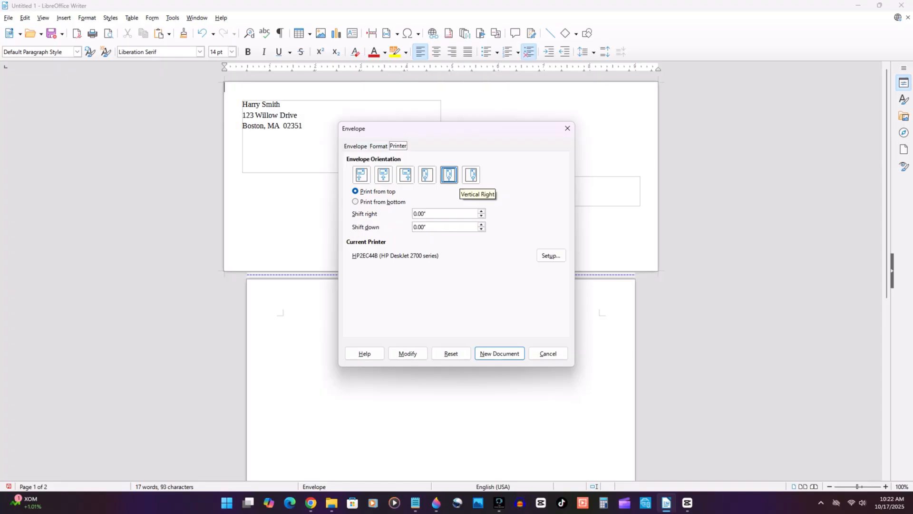
pyautogui.click(471, 176)
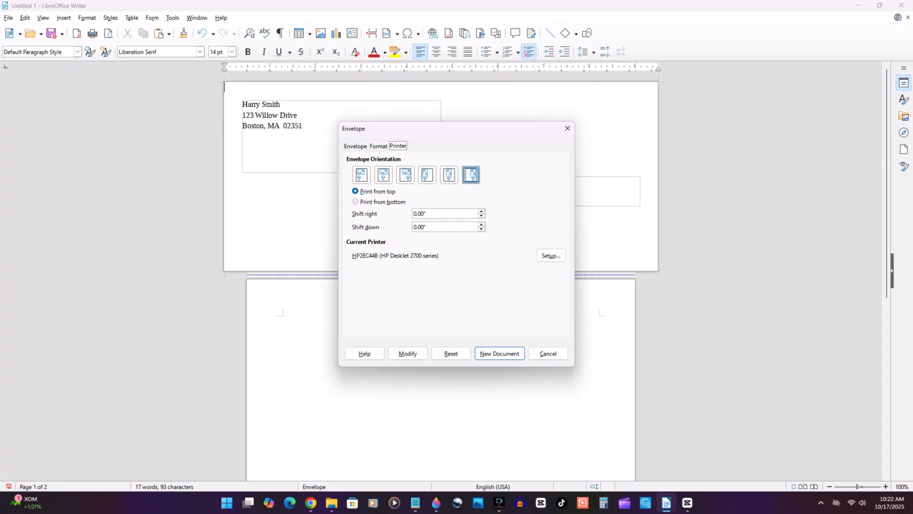
pyautogui.click(356, 202)
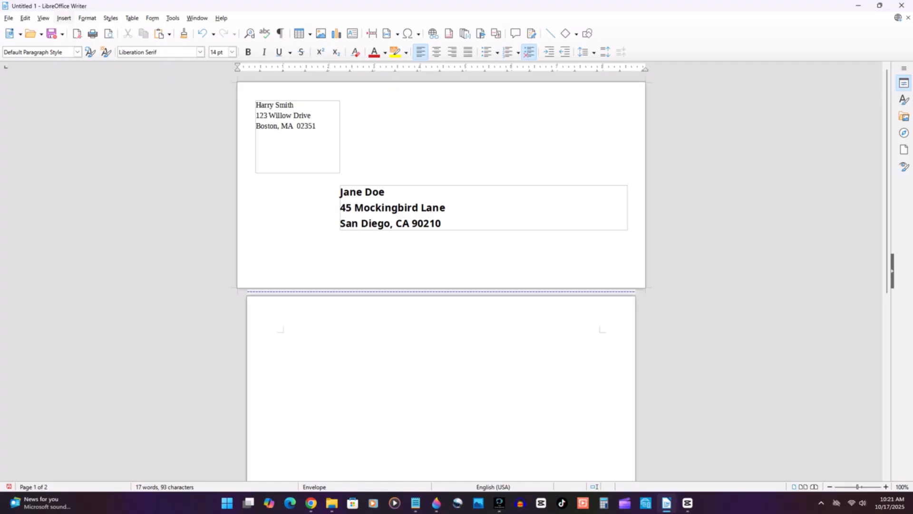
# Change the envelope's size format to #10 Envelope and apply it to the existing envelope.
pyautogui.click(64, 18)
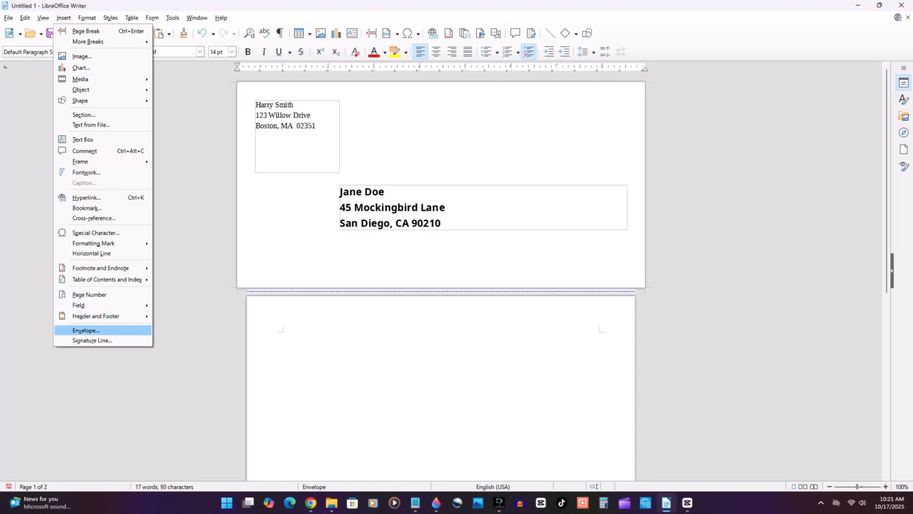
pyautogui.click(86, 330)
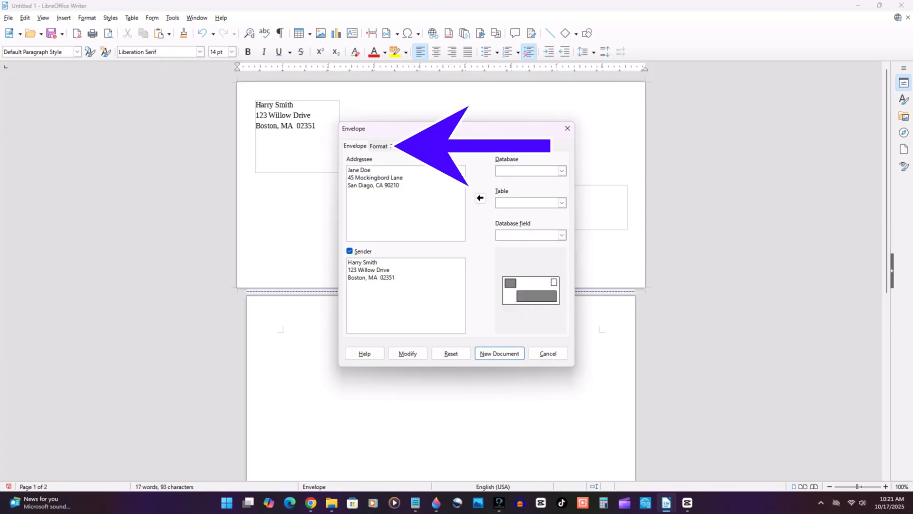
pyautogui.click(379, 147)
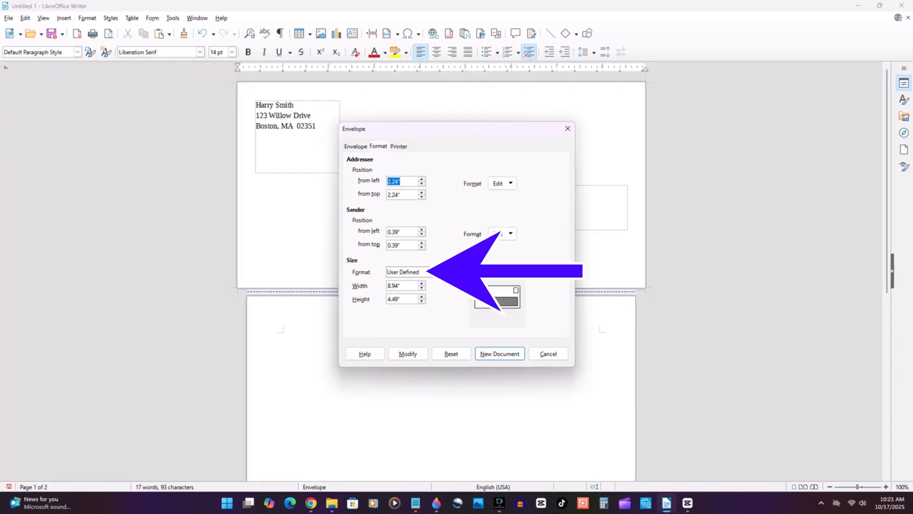
pyautogui.click(458, 272)
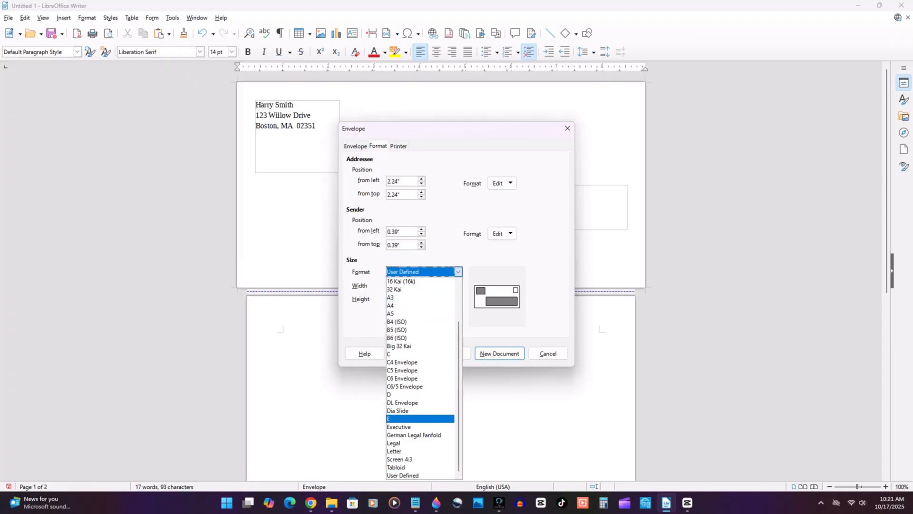
pyautogui.scroll(2, 420, 402)
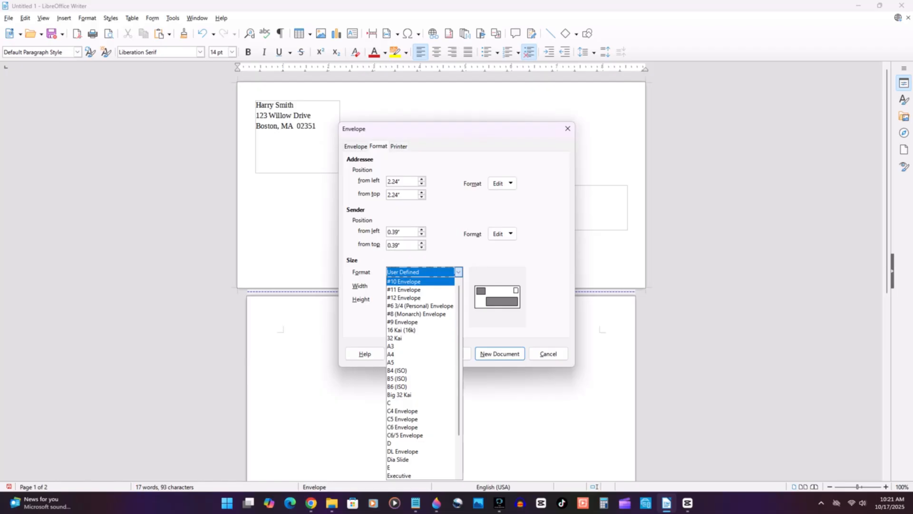
pyautogui.press('Return')
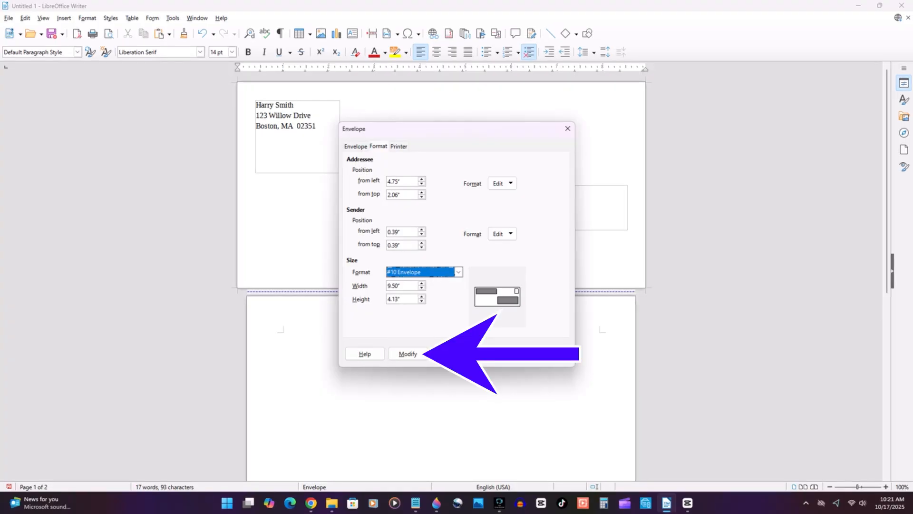
pyautogui.click(408, 354)
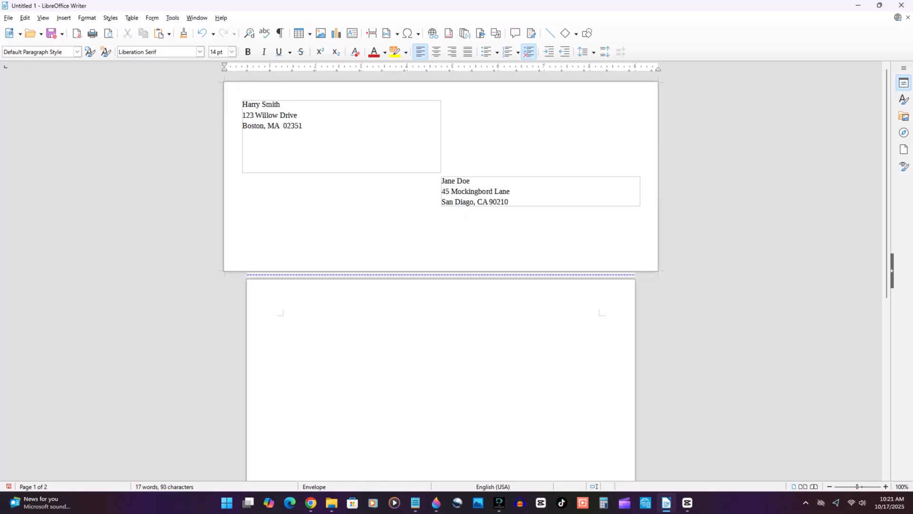